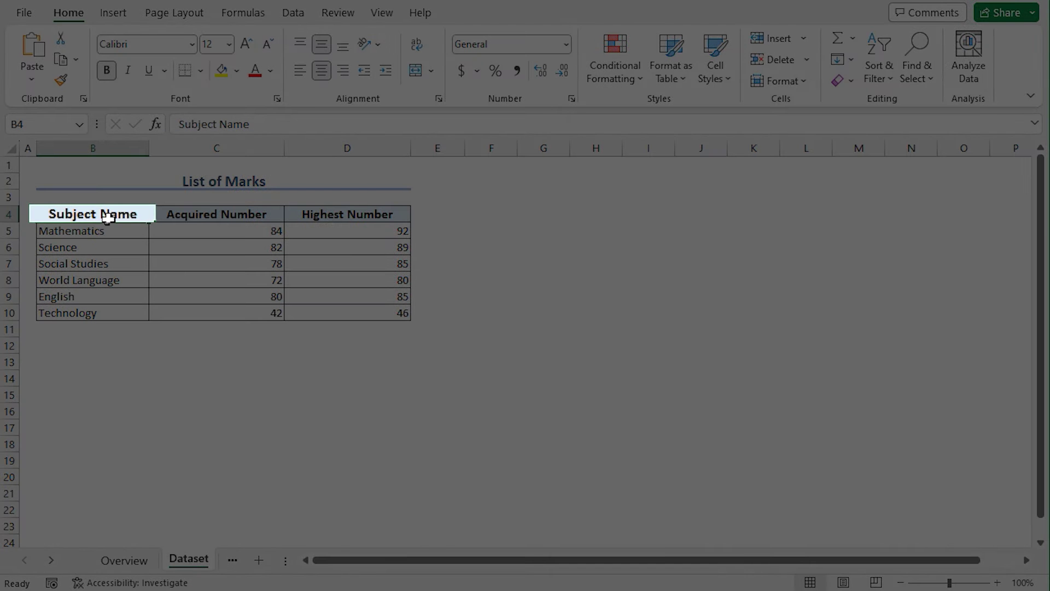
Select the Acquired Number (C4) and Highest Number (D4) header cells.
click(188, 219)
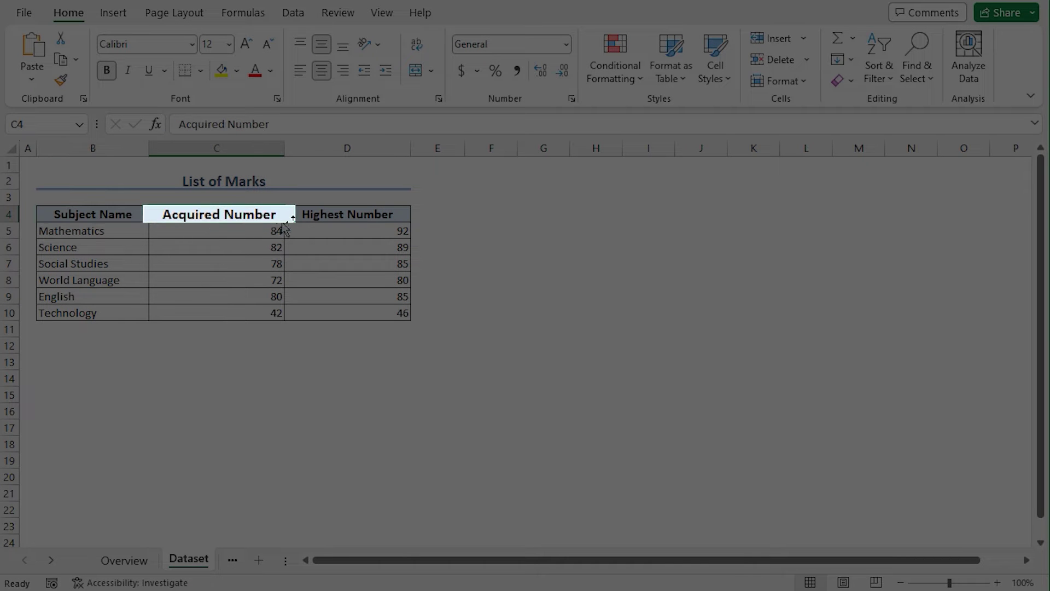
click(321, 218)
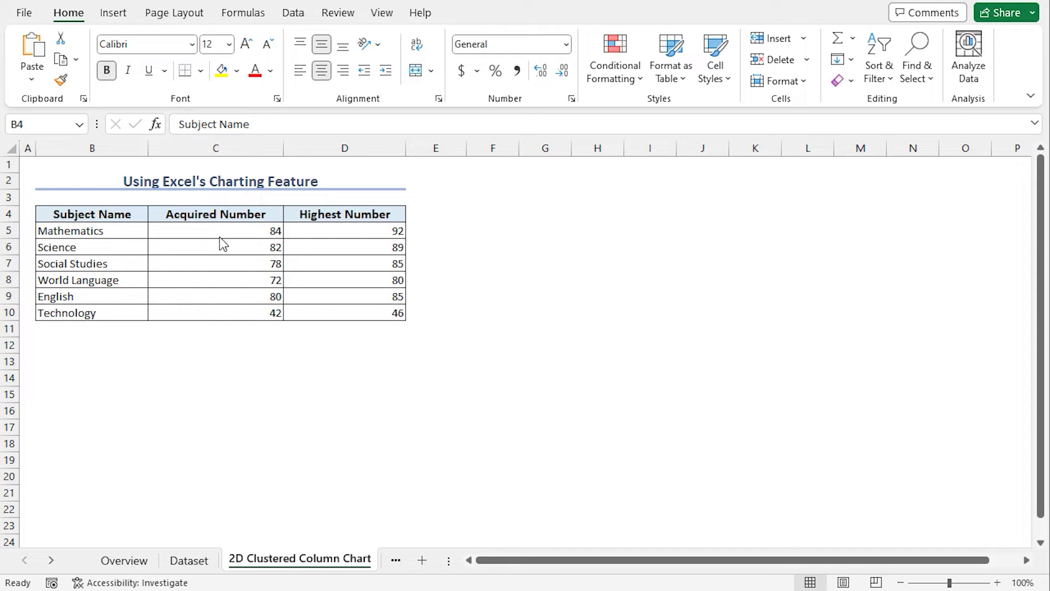
Insert a 2-D clustered column chart of B4:D10 and move it beside the table.
drag(74, 220, 367, 315)
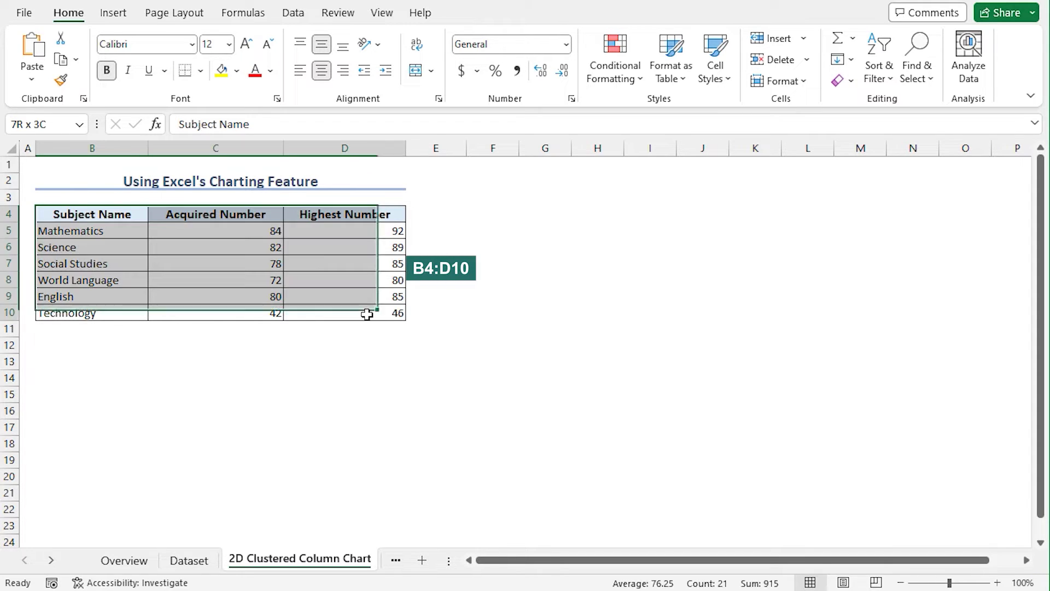
click(120, 19)
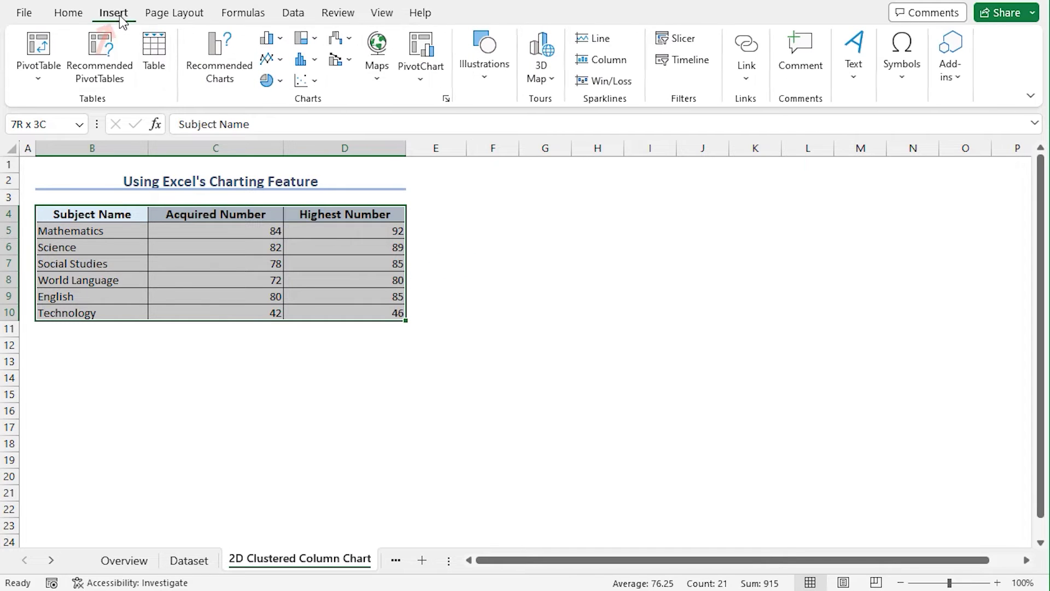
click(280, 40)
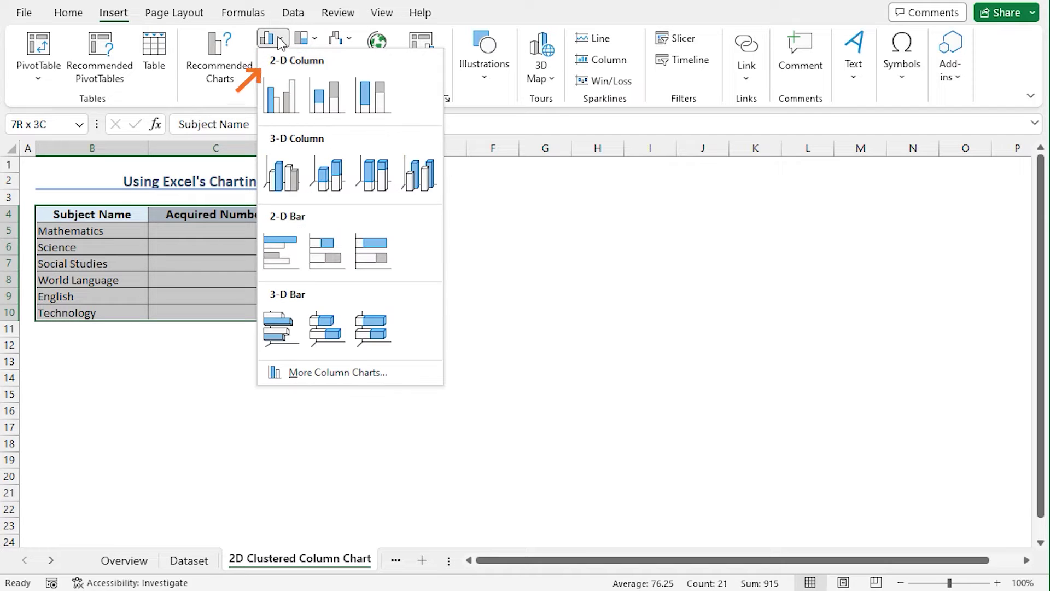
click(282, 98)
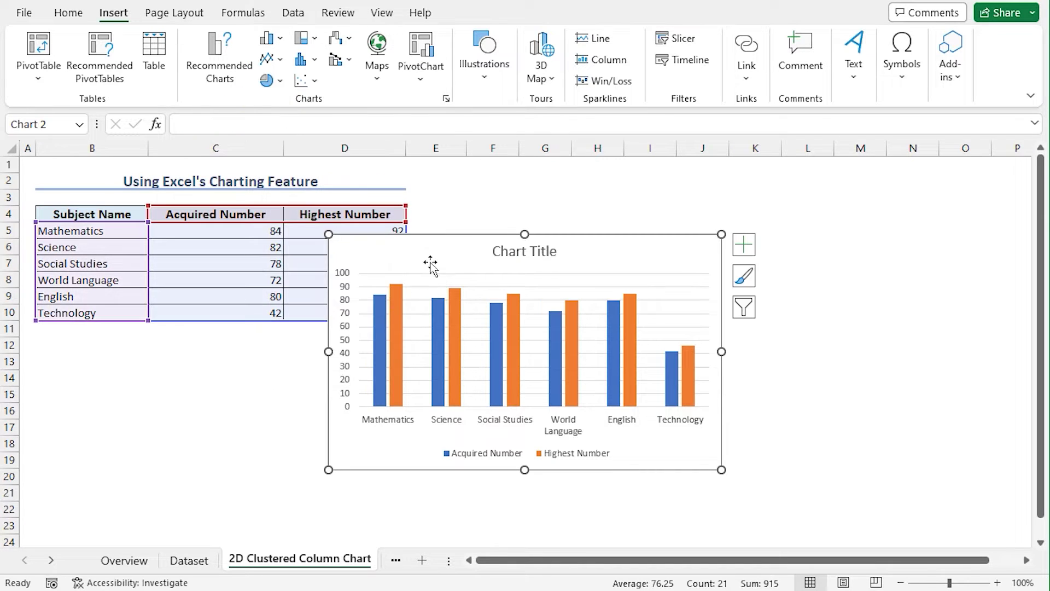
drag(428, 256, 542, 217)
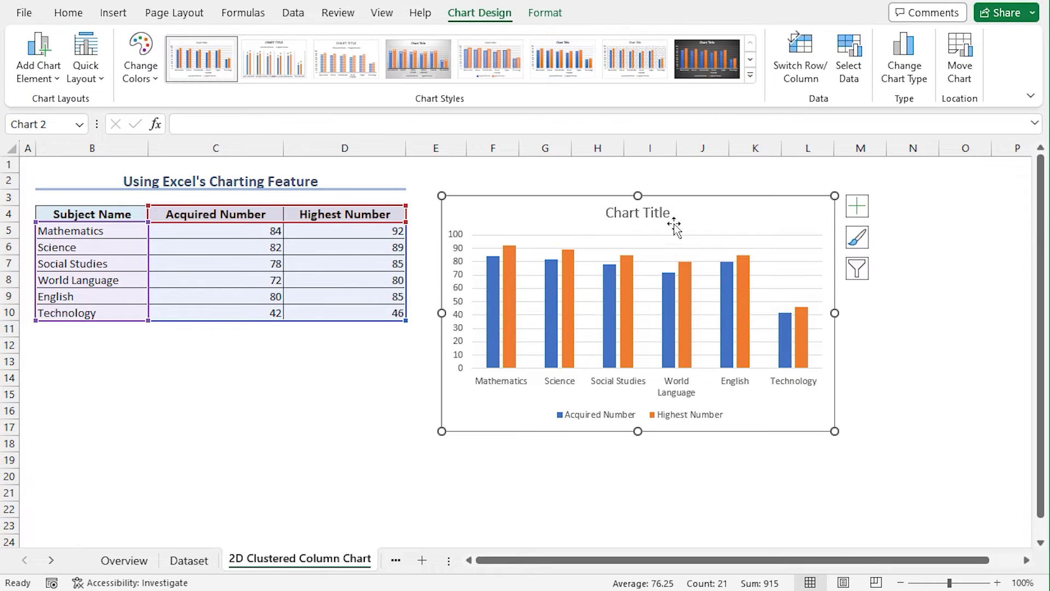
Turn on data labels so each column shows its value, e.g. 84 and 92 for Mathematics.
click(857, 206)
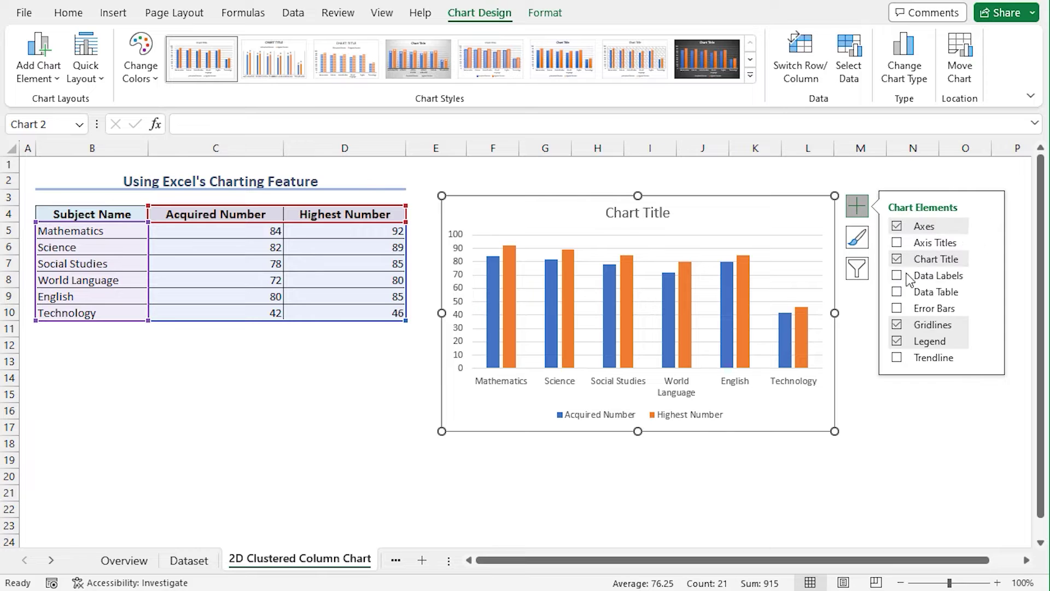
click(897, 276)
click(897, 276)
click(897, 276)
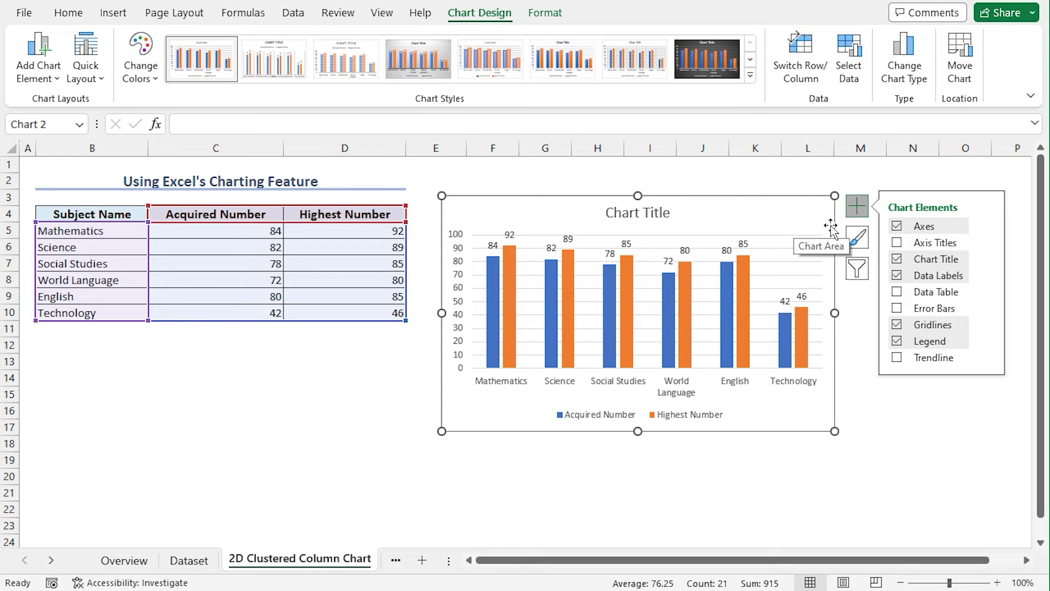
Apply the dark Style 8 chart style for a dark background and bold title.
click(857, 238)
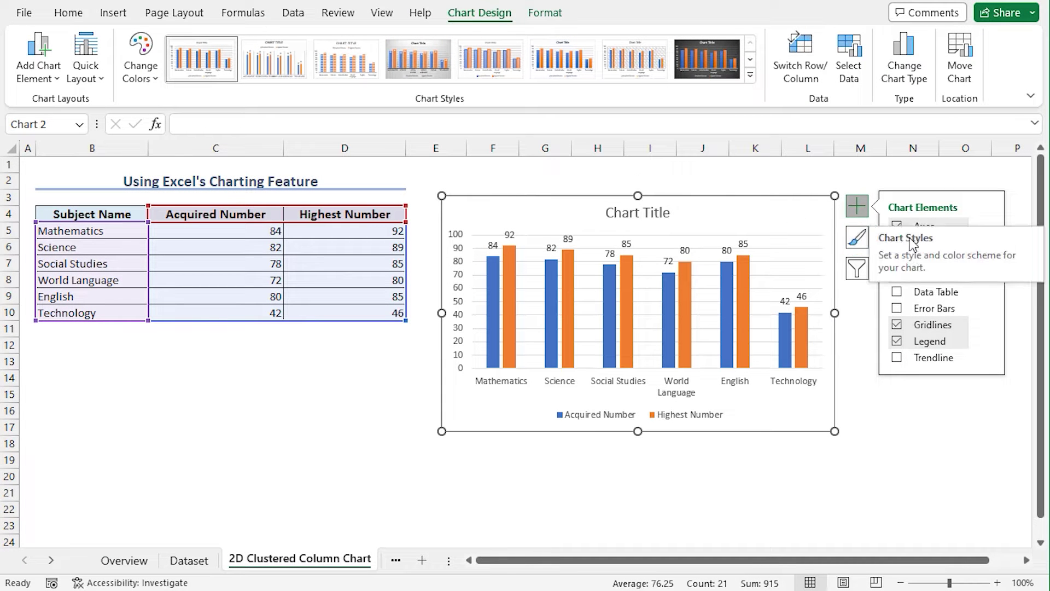
click(857, 238)
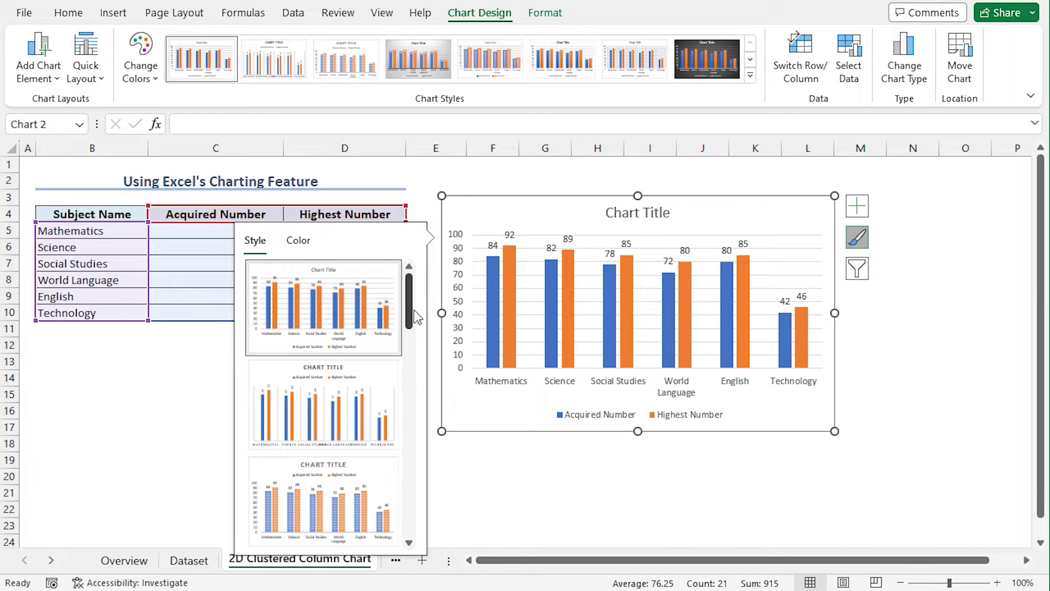
drag(414, 311, 415, 408)
click(293, 441)
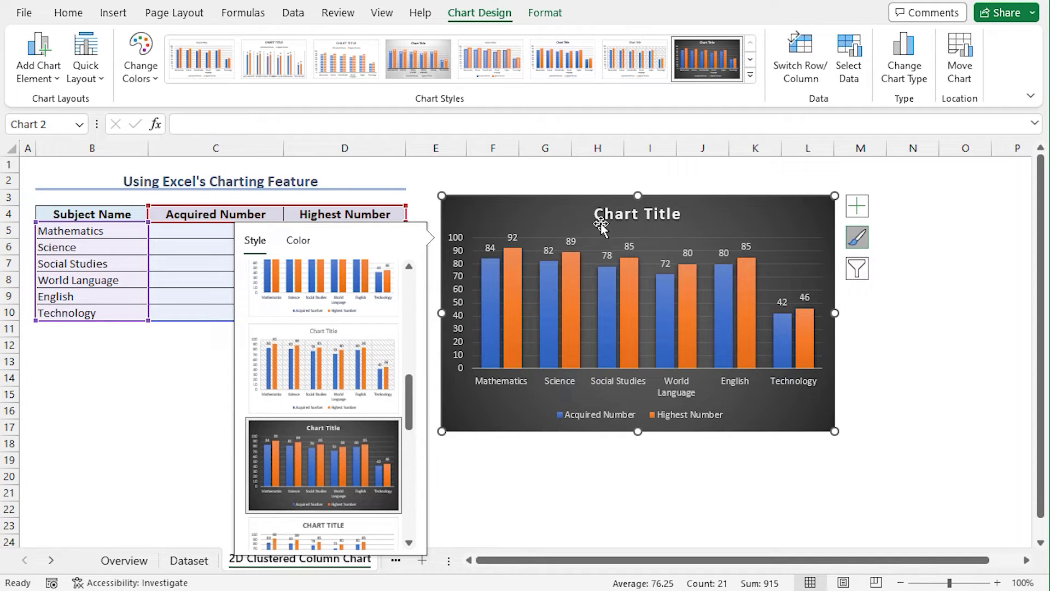
Retitle the chart 'Acquired vs. Highest Number'.
click(615, 214)
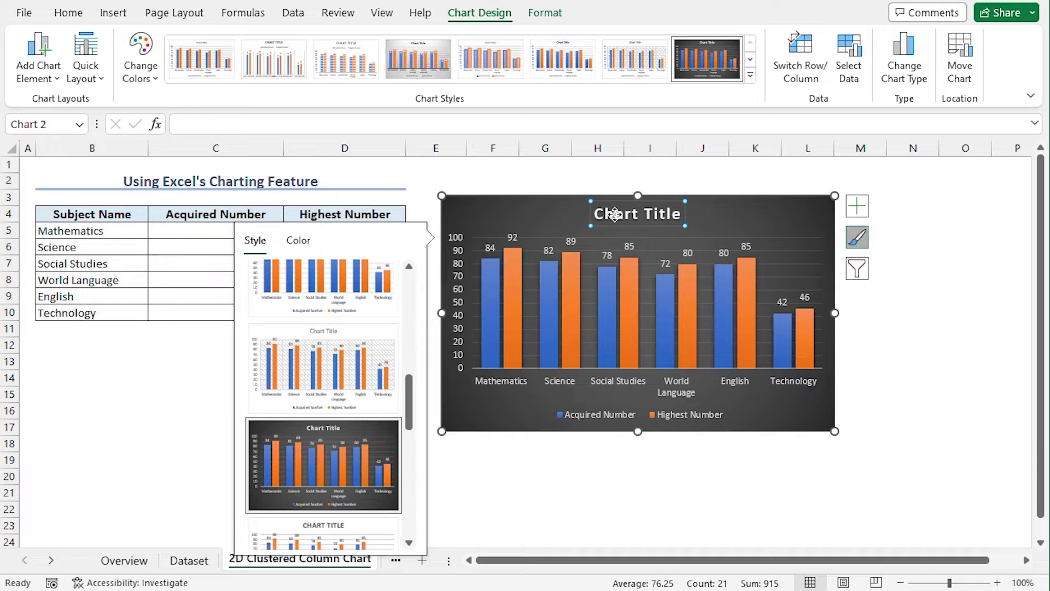
triple_click(612, 214)
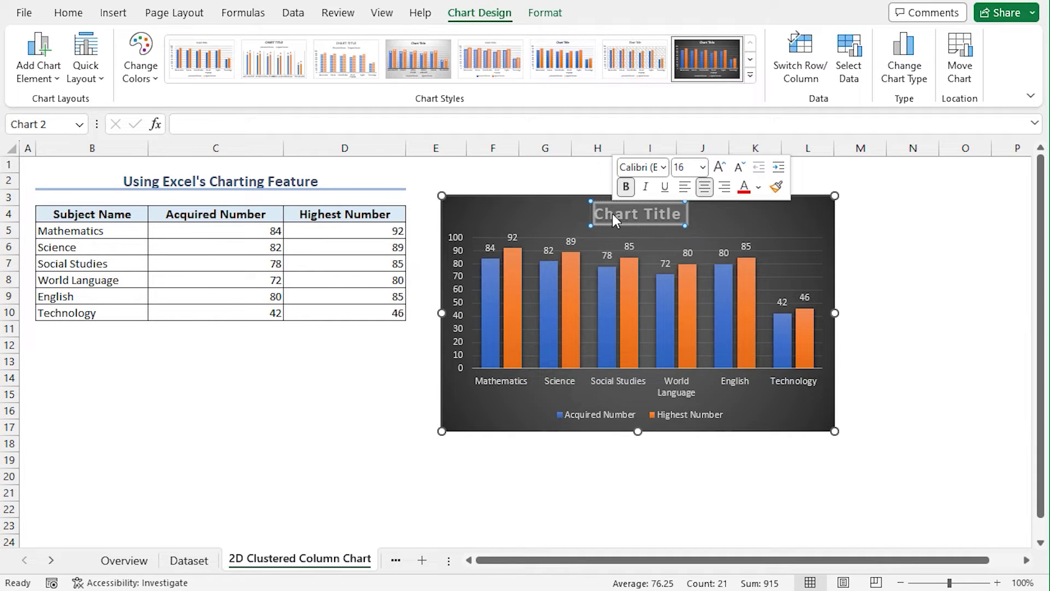
text(Acqui)
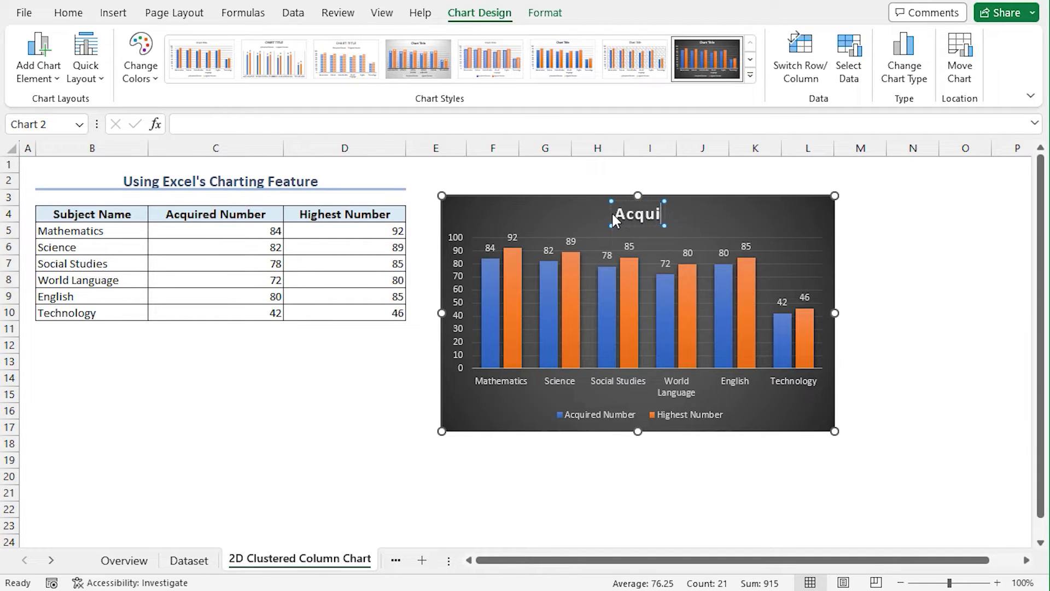
text(red vs.)
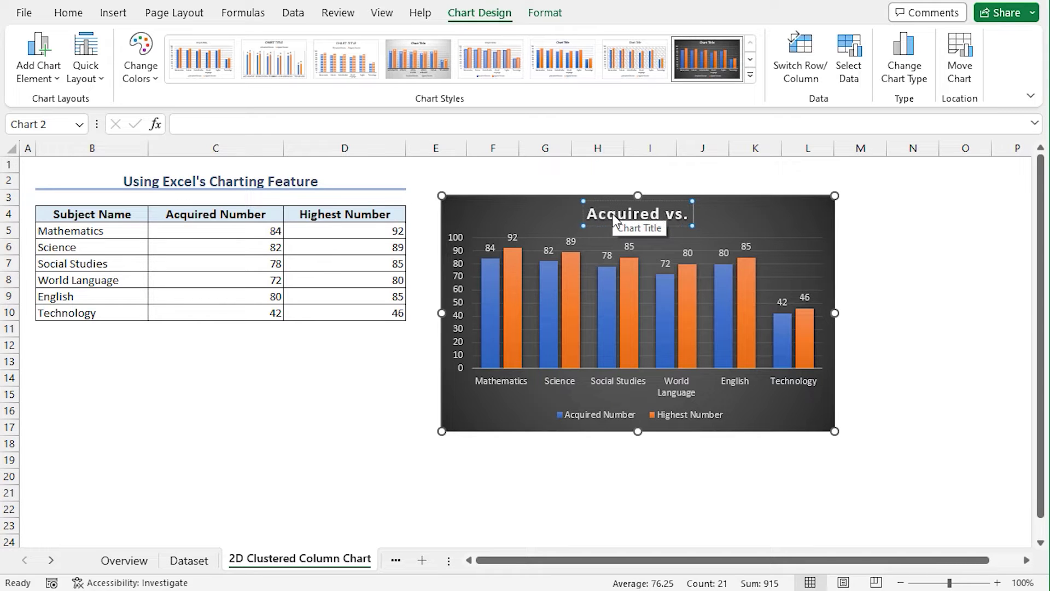
text( Highest Numbe)
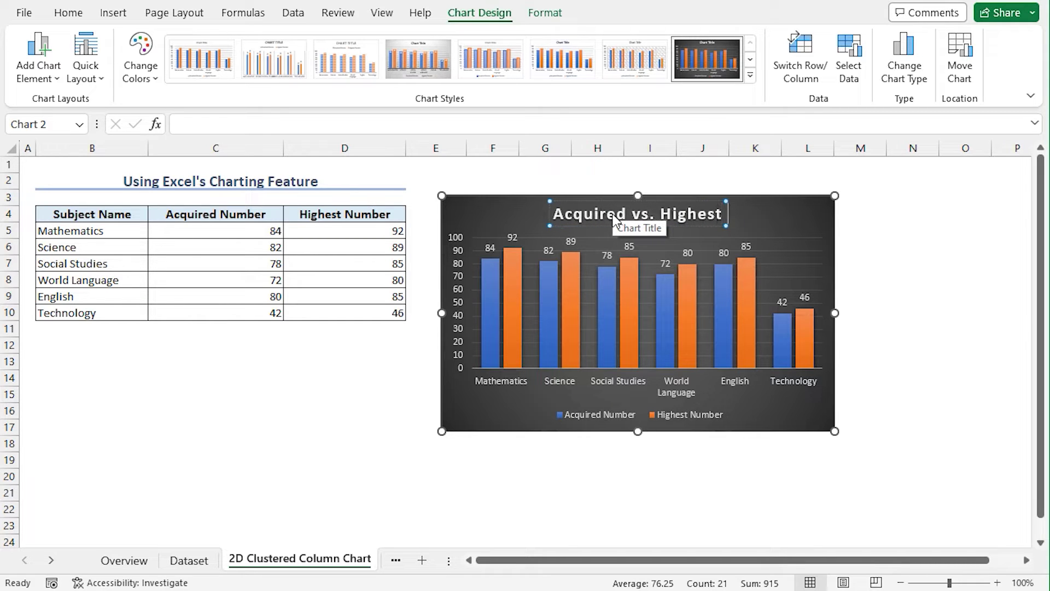
text(r)
click(768, 219)
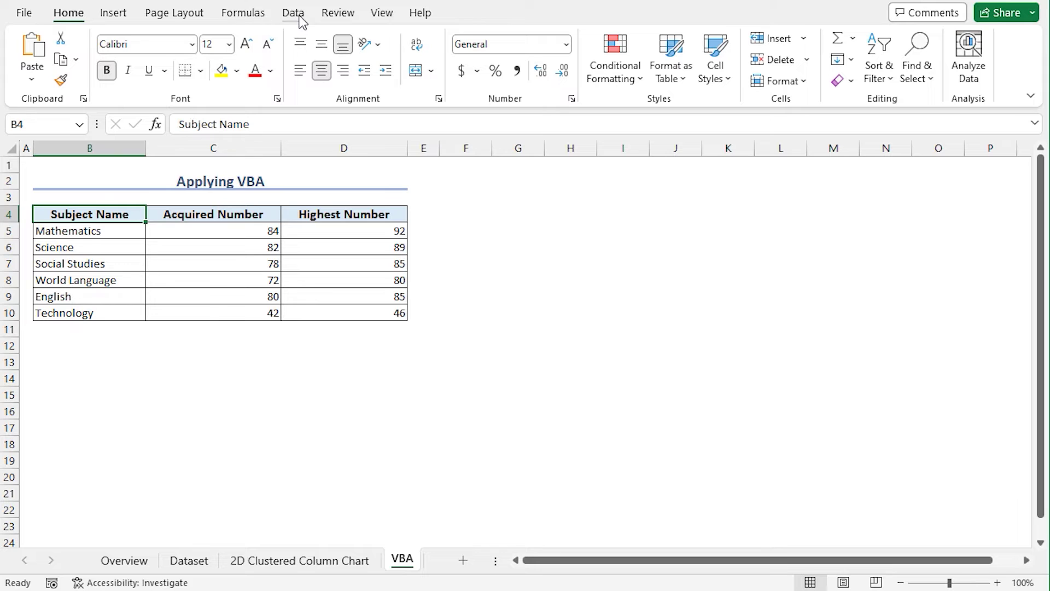
Enable the Developer tab through the ribbon customization options.
right_click(245, 15)
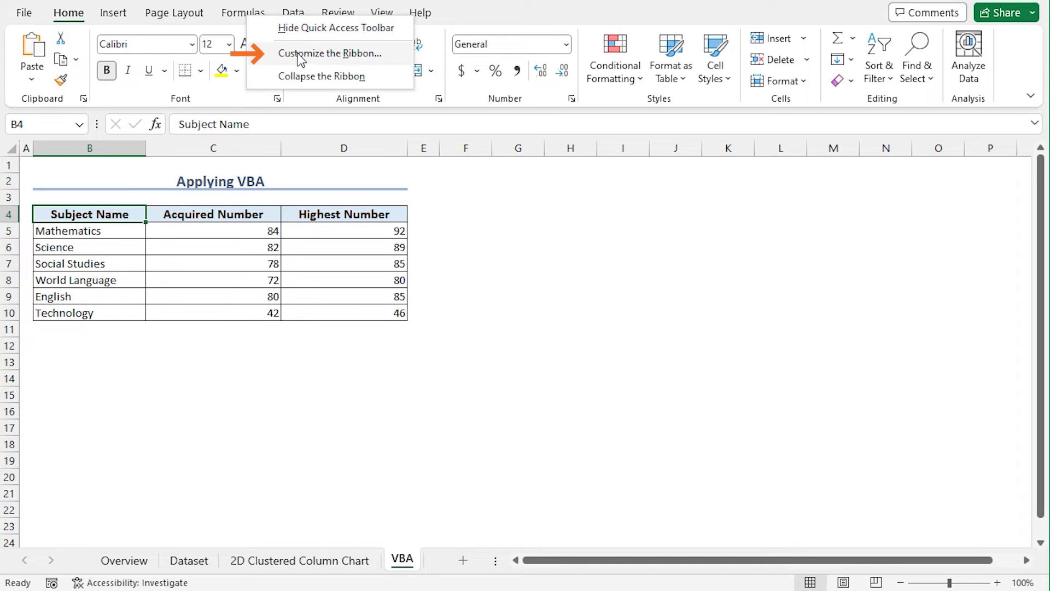
click(322, 57)
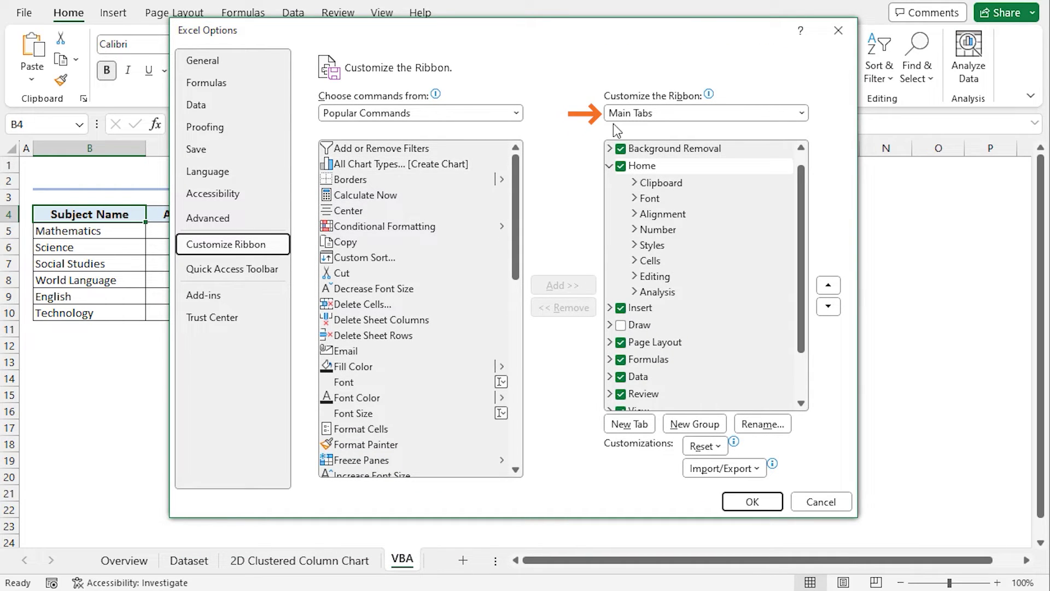
scroll(668, 263, down, 2)
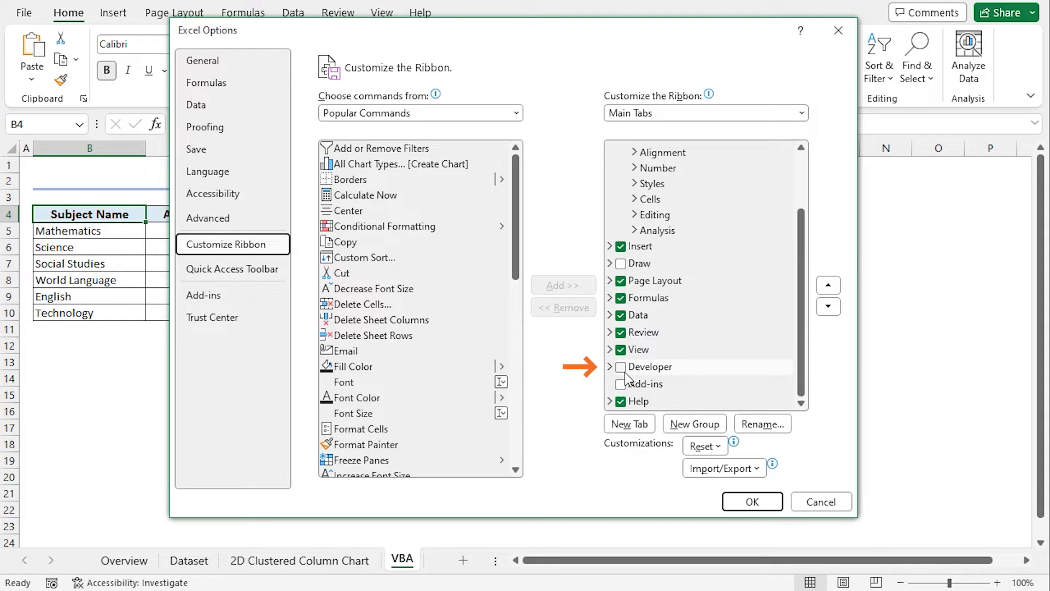
click(659, 373)
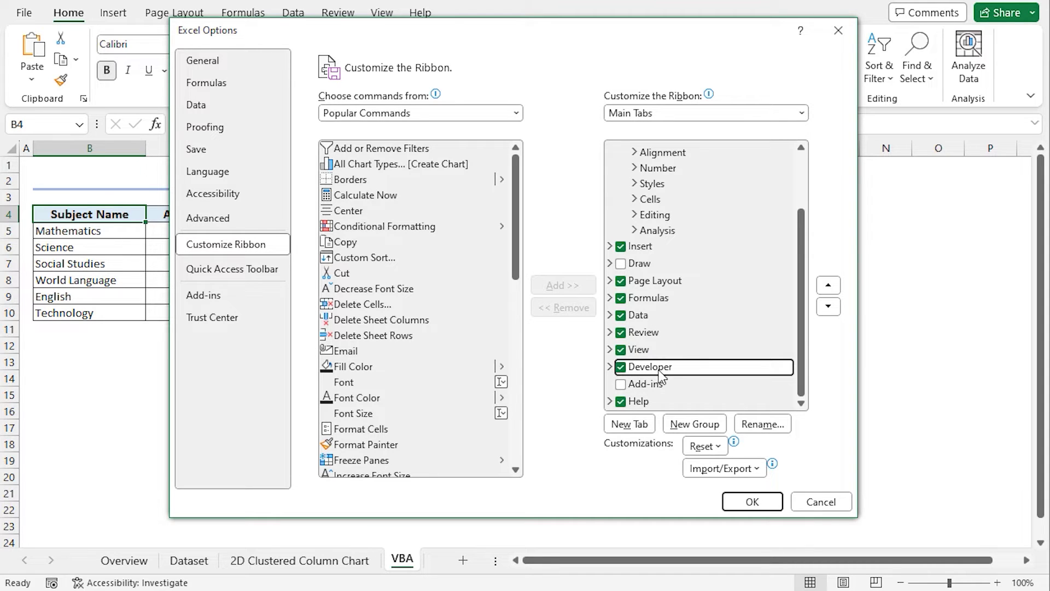
click(749, 502)
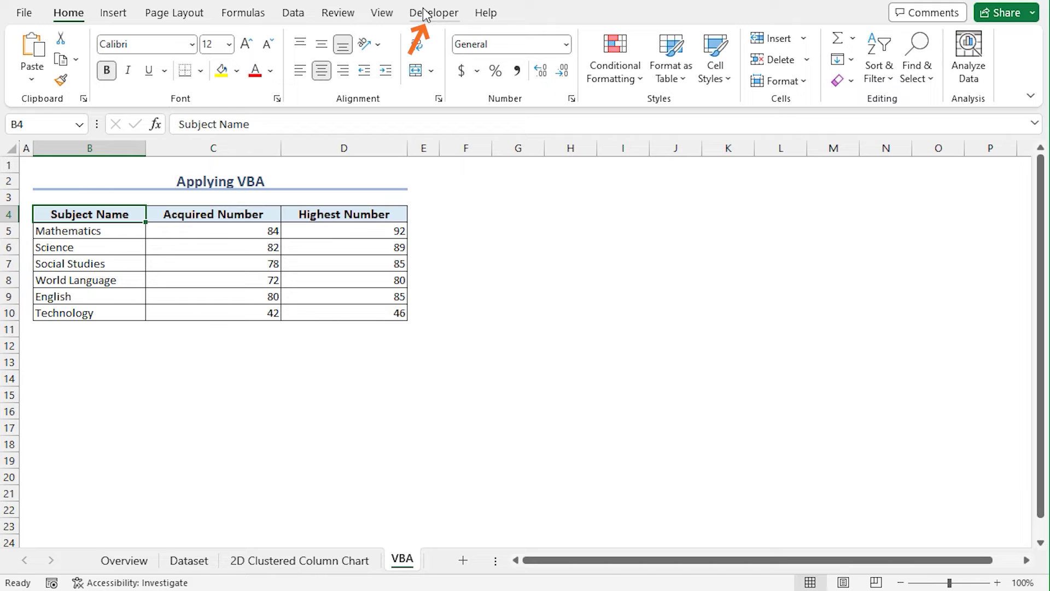
Launch the Visual Basic editor from the Developer tab with Alt+F11.
click(435, 16)
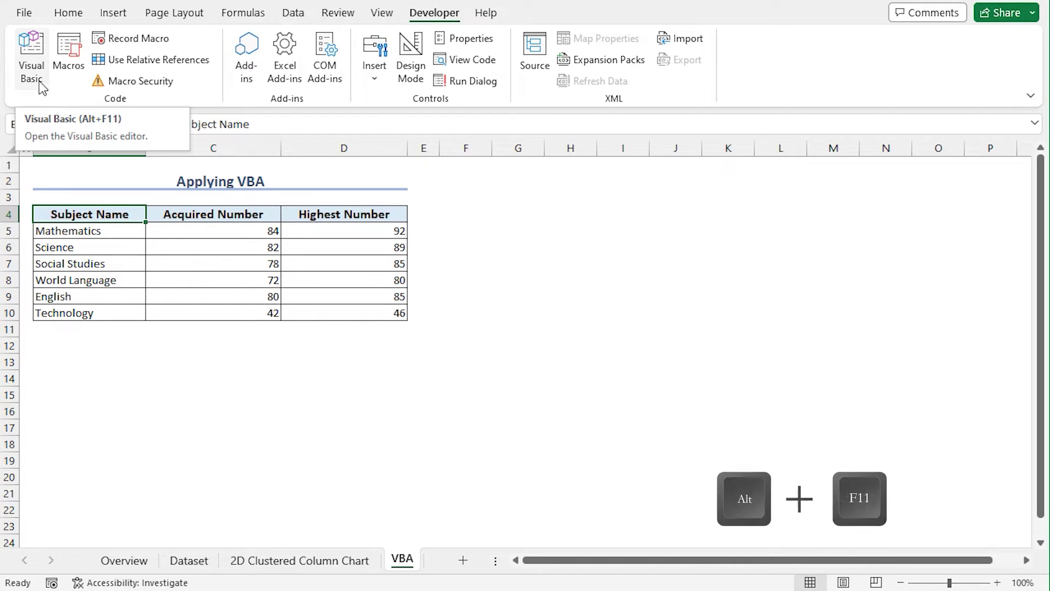
key(alt+F11)
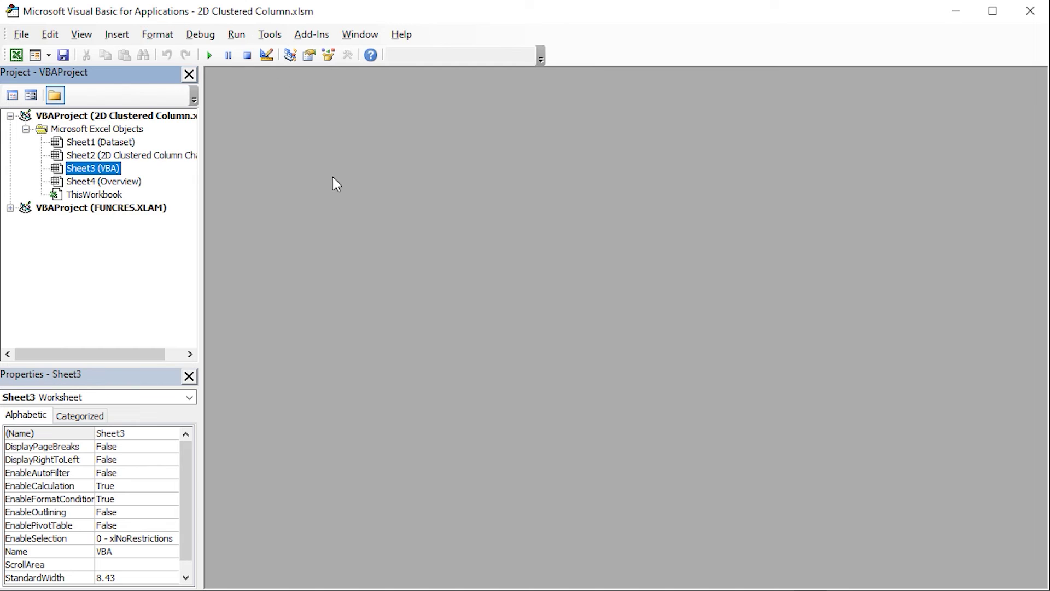
Add a new module with the pasted Create_a_2D_Clustered_Column_Chart macro charting B4:D10.
click(116, 35)
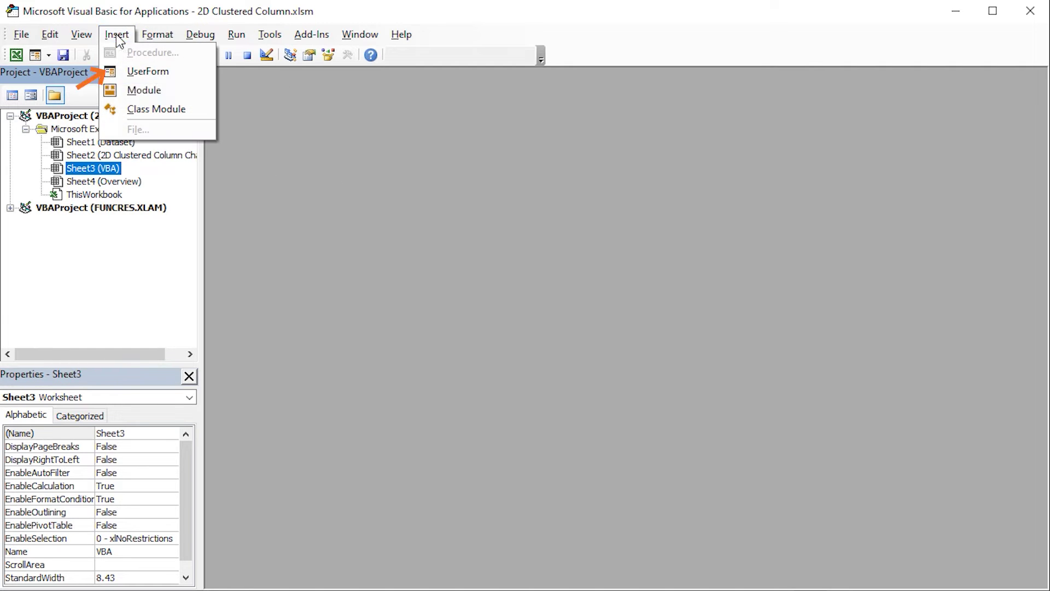
click(144, 91)
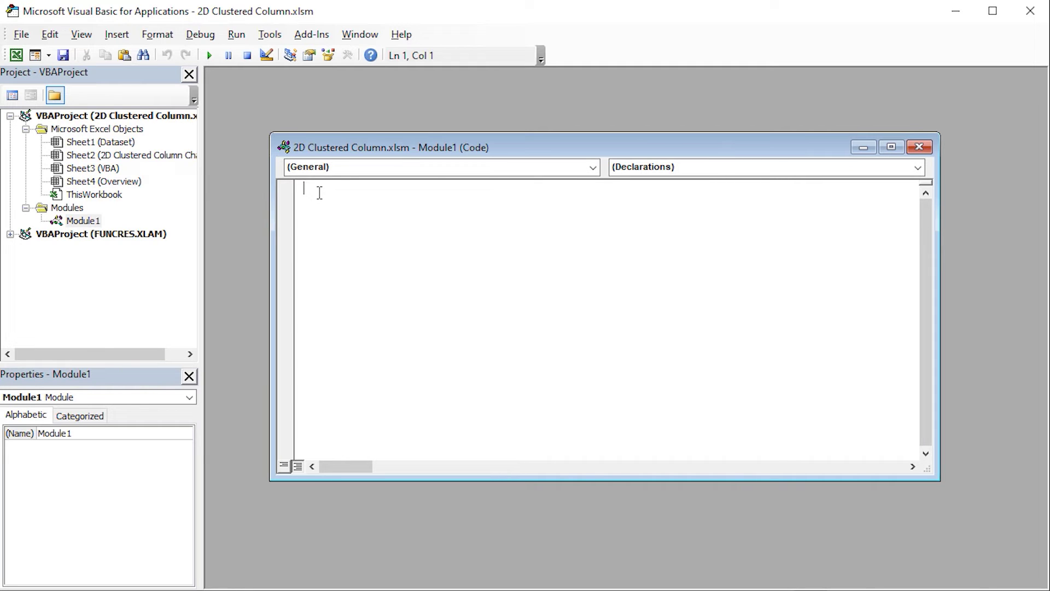
text(Sub Create_a_2D_Clustered_Column_Chart()  'Declare range of selection Range("B4:D10").Select ActiveSheet.Shapes.AddChart.Select  'Set the data source ActiveChart.SetSourceData Source:=Range("'VBA'!$B$4:$D$10")  'define the chart type ActiveChart.ChartType = xlColumnClustered  End Sub)
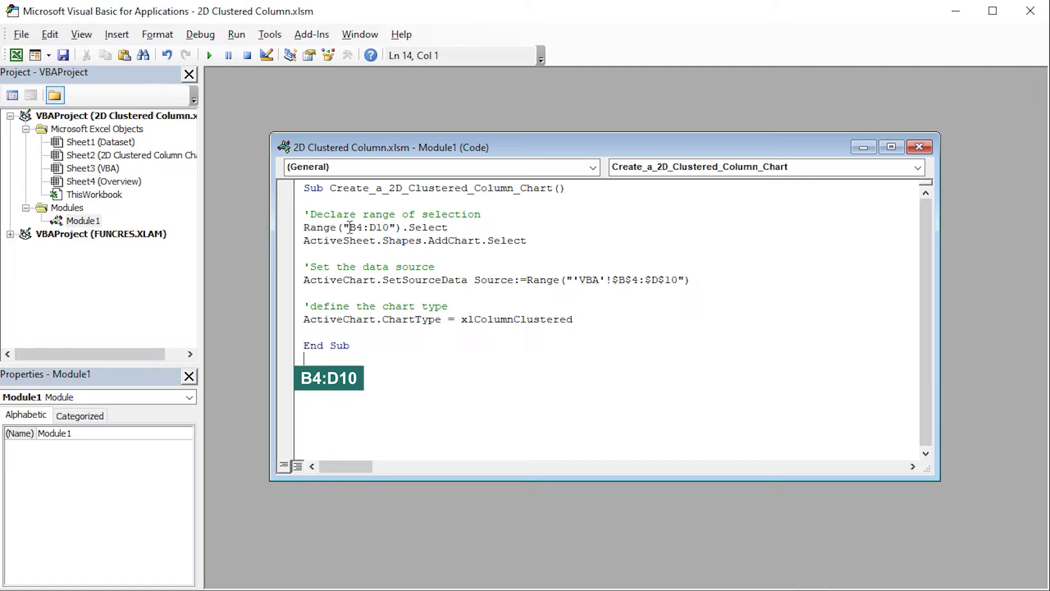
drag(349, 227, 381, 227)
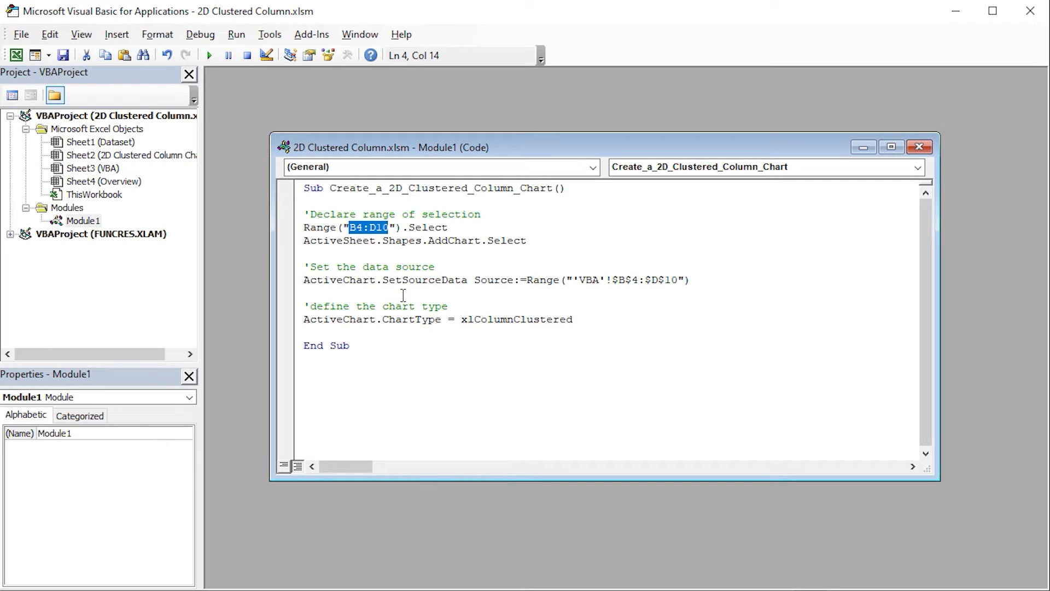
click(420, 254)
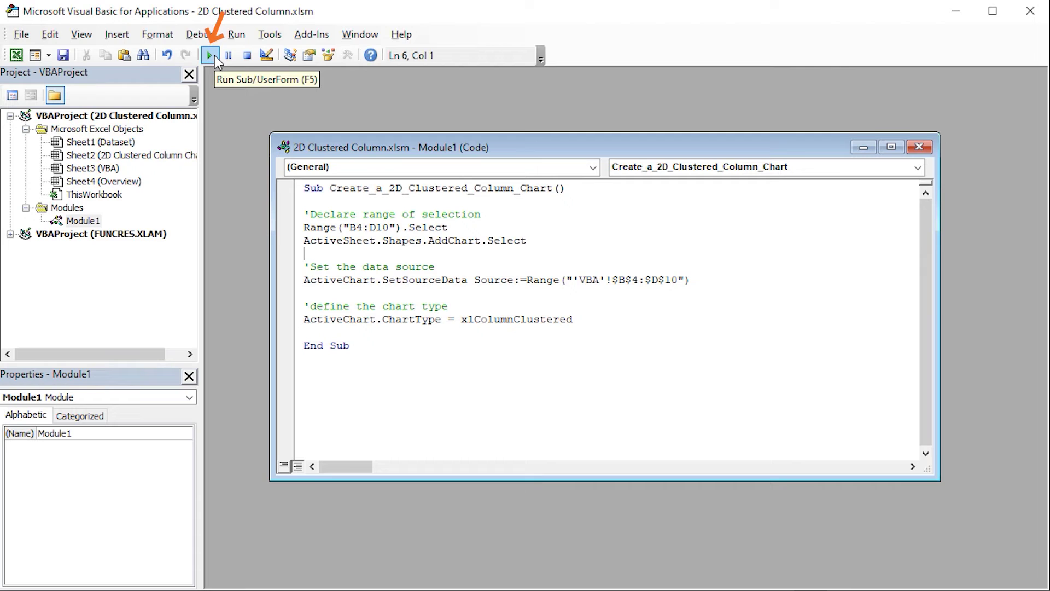
Run the Create_a_2D_Clustered_Column_Chart macro to build the clustered column chart.
key(F5)
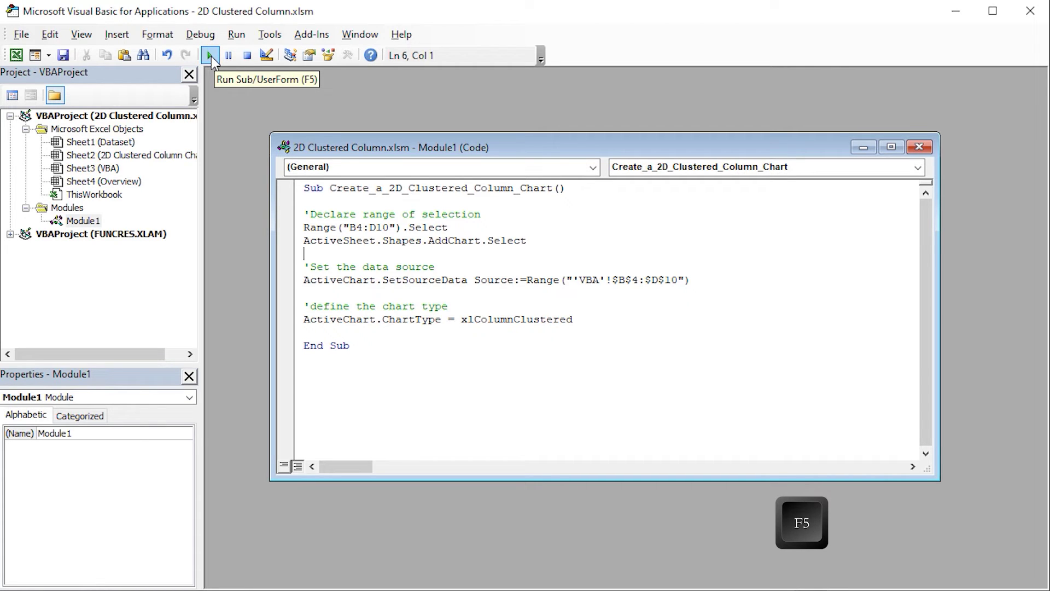
click(17, 55)
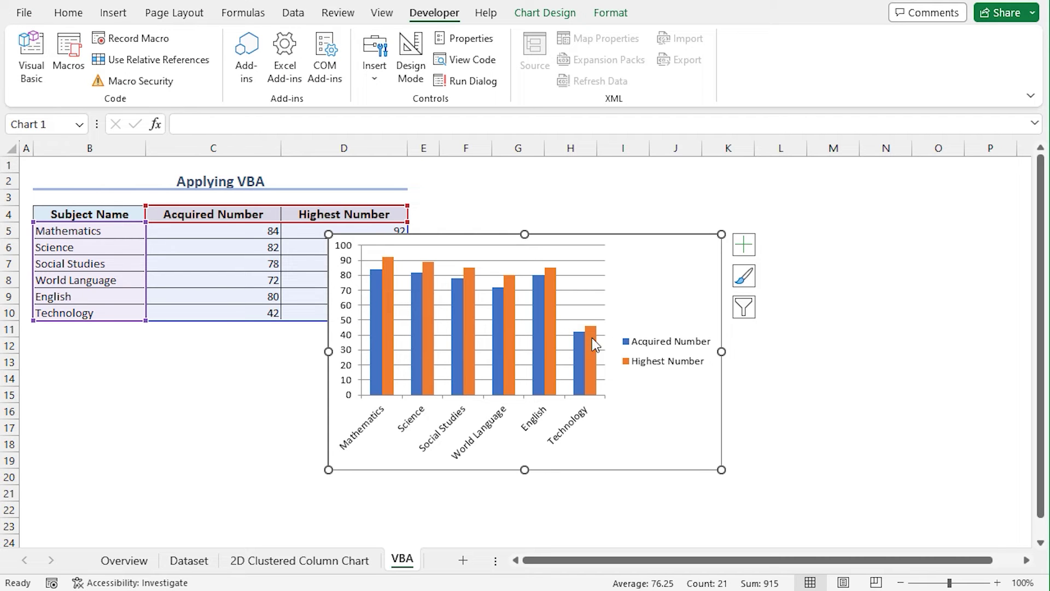
Move the VBA-built chart beside the table and enlarge it to span columns E to M.
drag(645, 274, 748, 223)
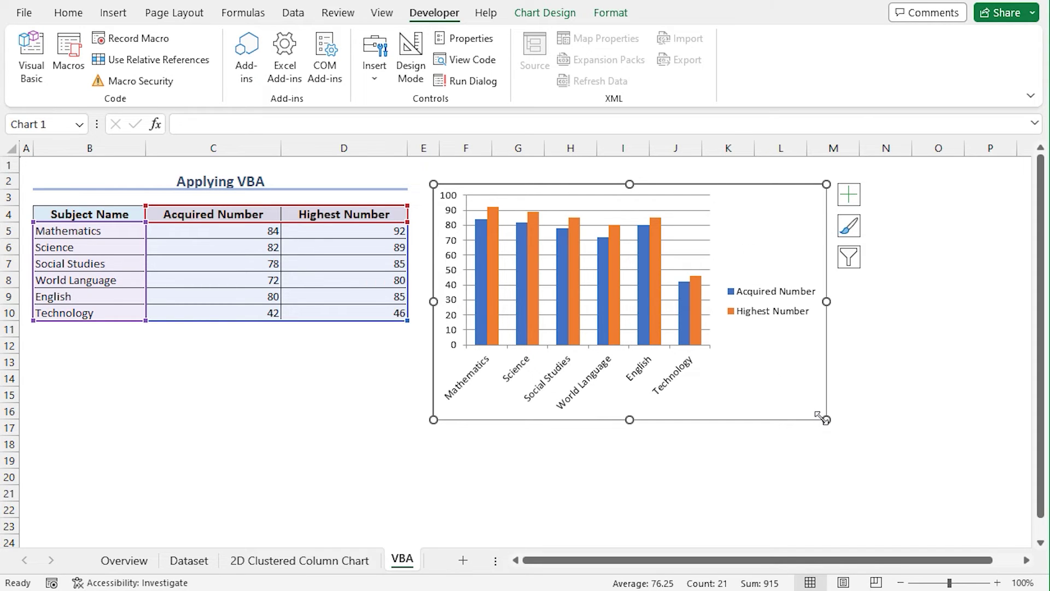
drag(827, 419, 863, 462)
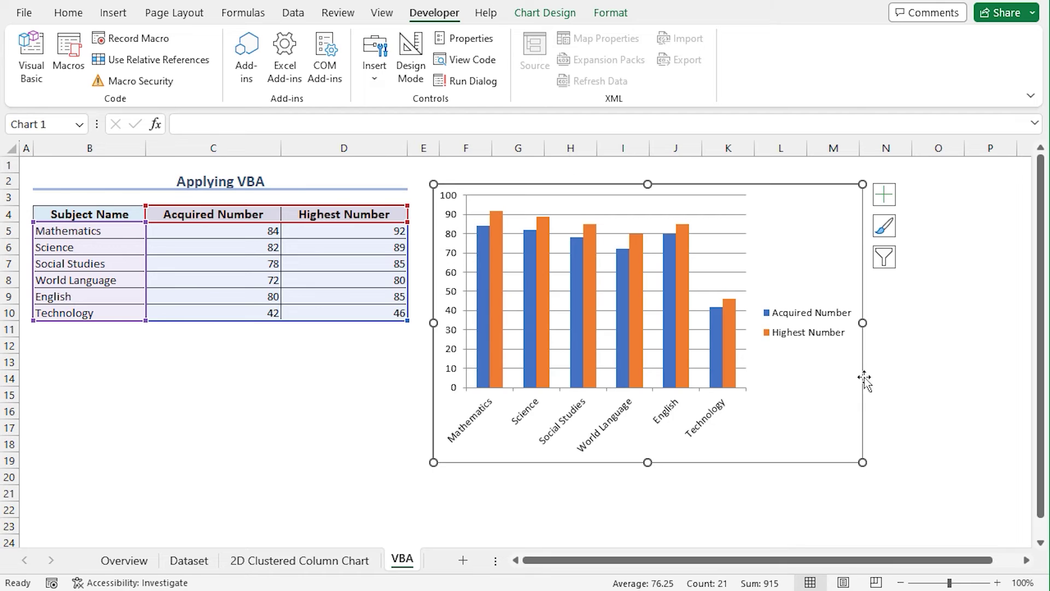
click(883, 194)
Add a chart title and data labels, then apply the dark Style 8 chart style.
click(924, 249)
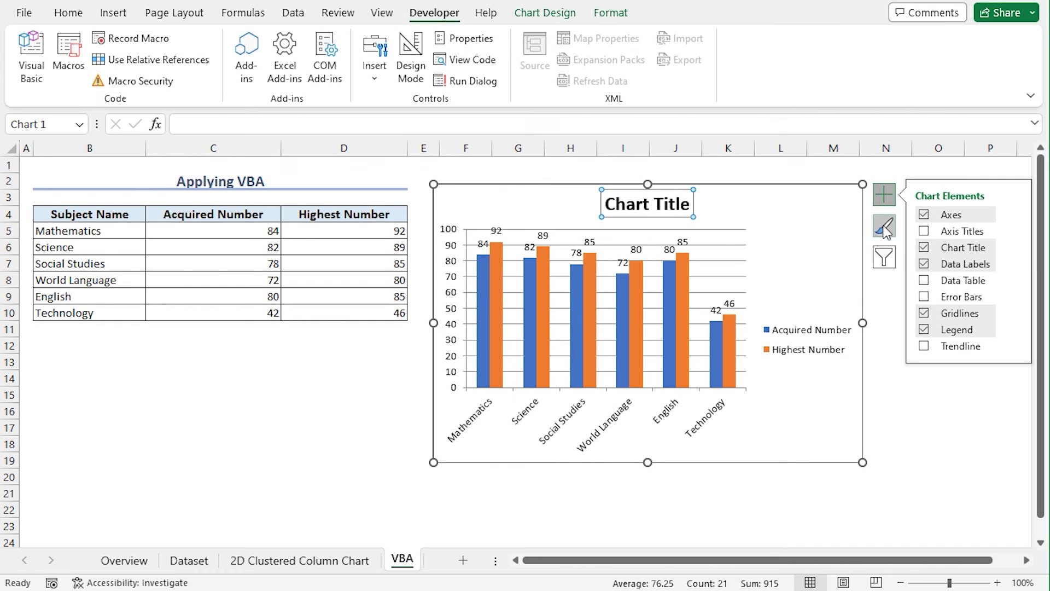
click(886, 226)
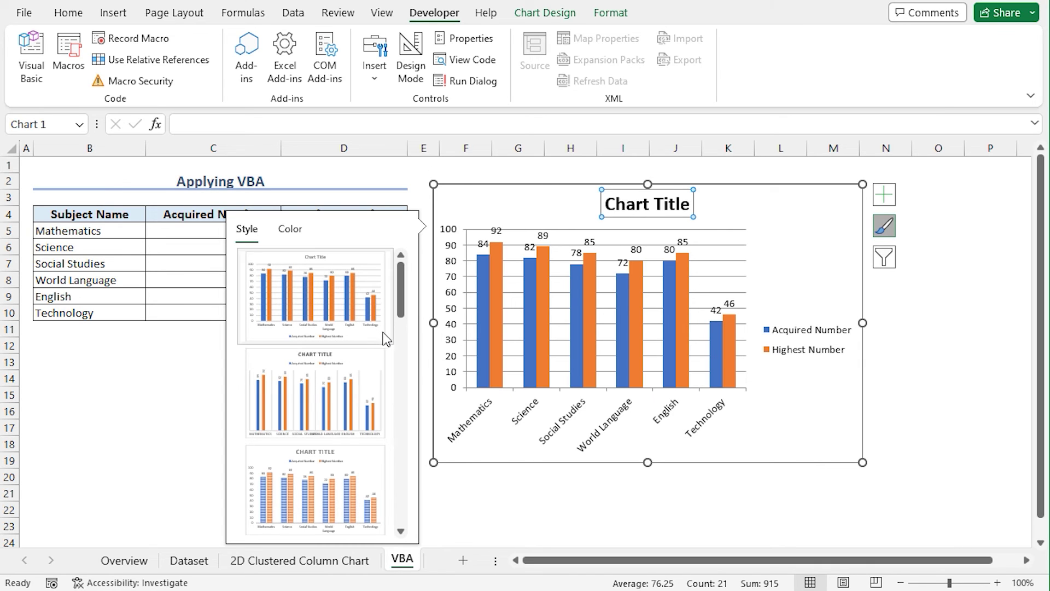
drag(401, 315, 402, 429)
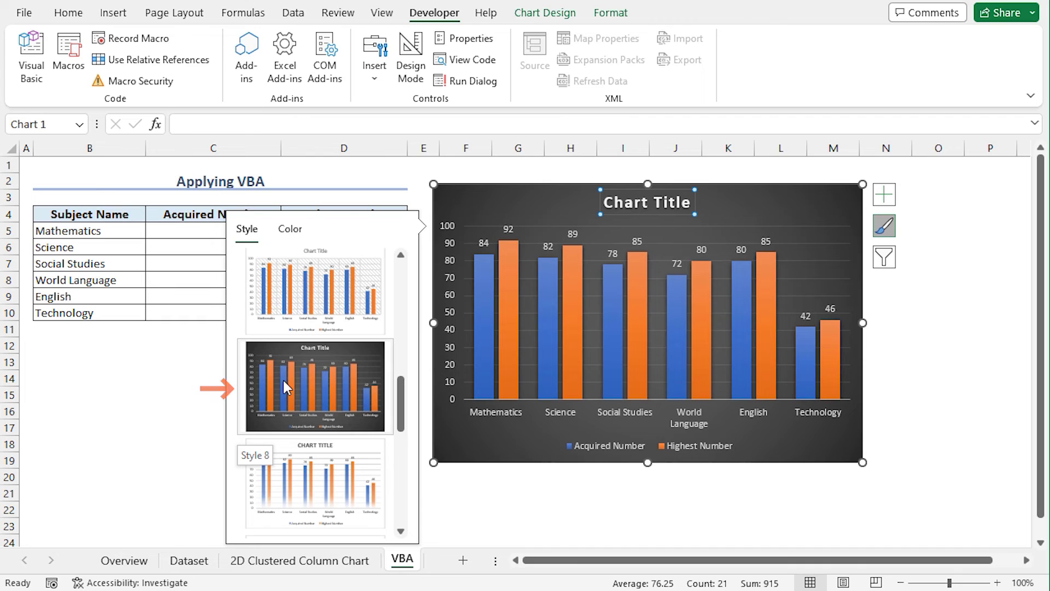
click(282, 379)
key(Escape)
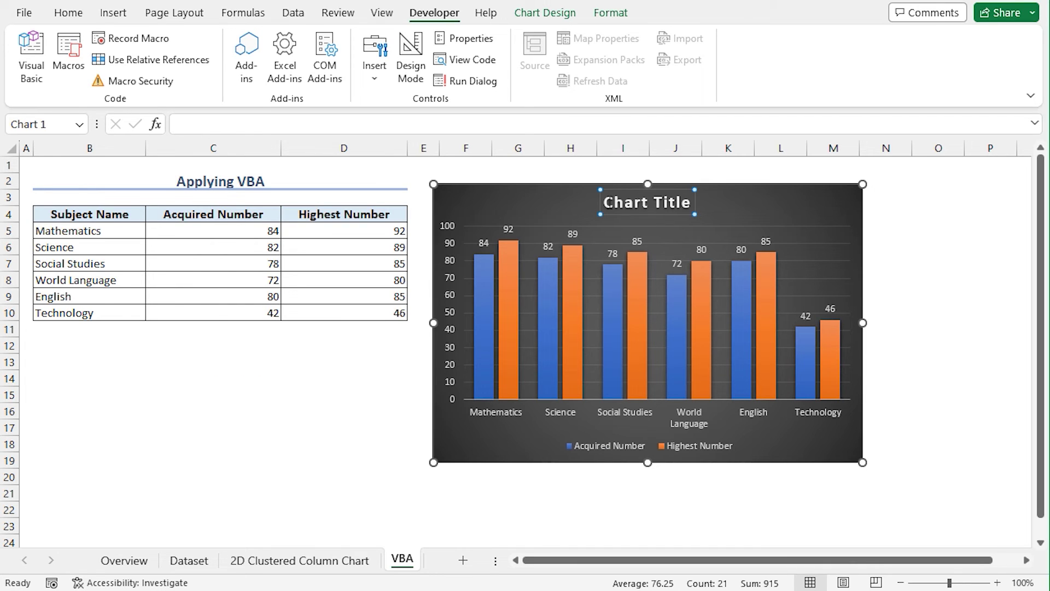
Replace the placeholder chart title with 'Acquired vs. Highest Number'.
drag(654, 202, 691, 202)
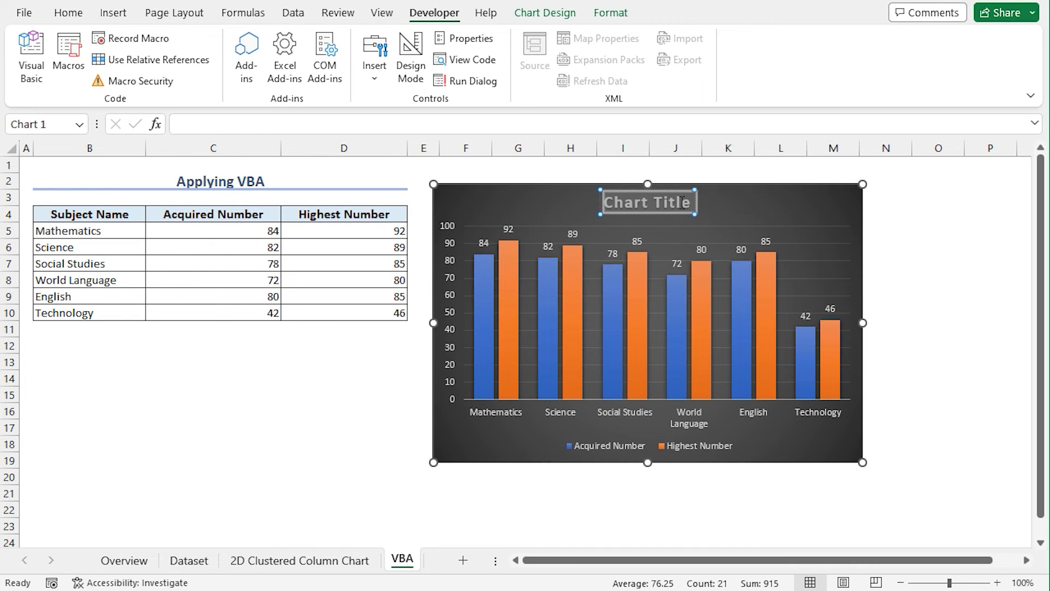
text(Acquire)
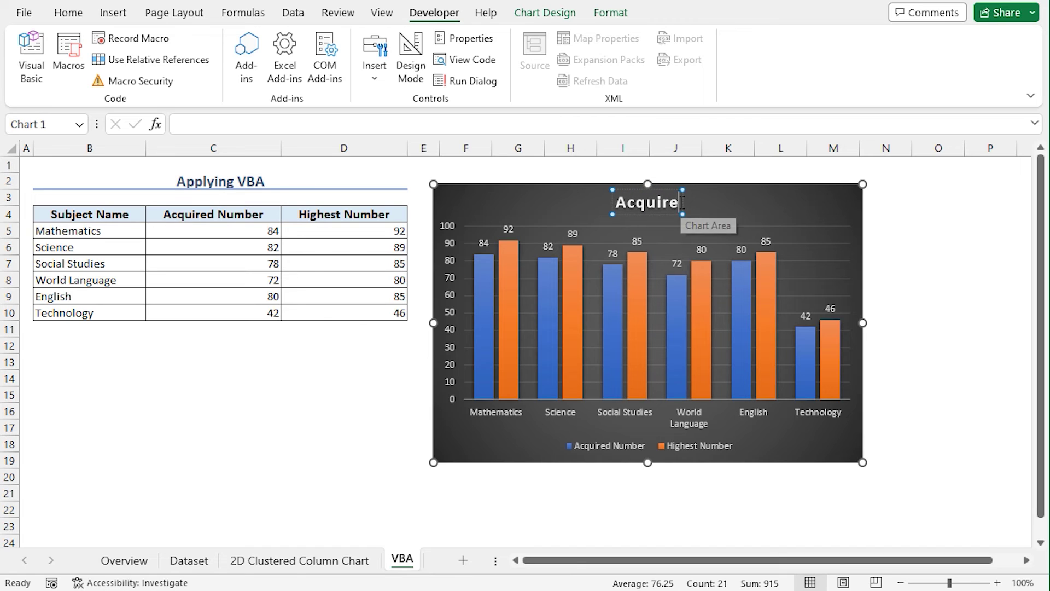
text(d vs.)
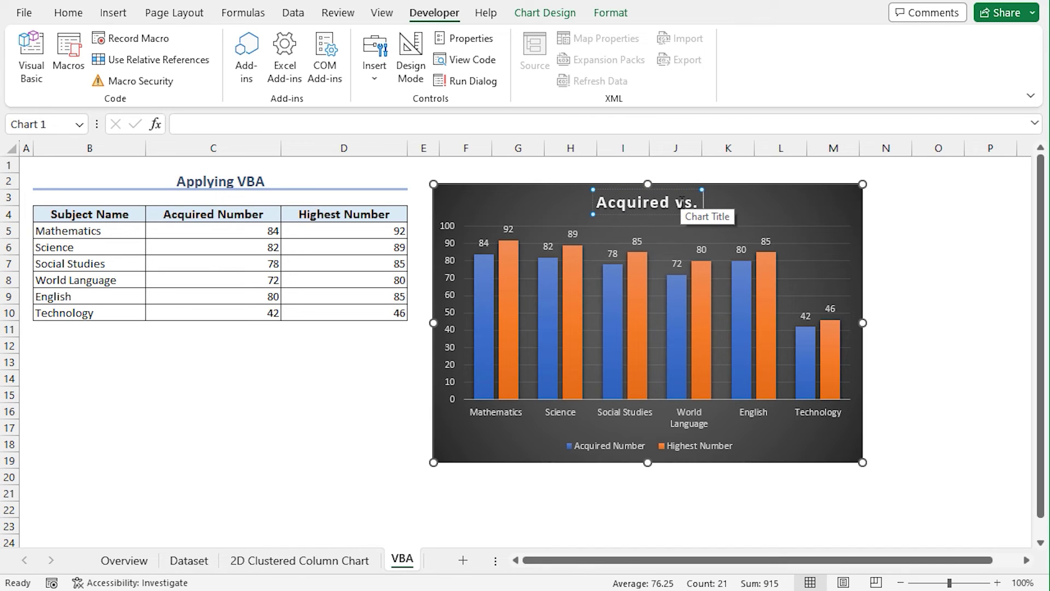
text( Highest)
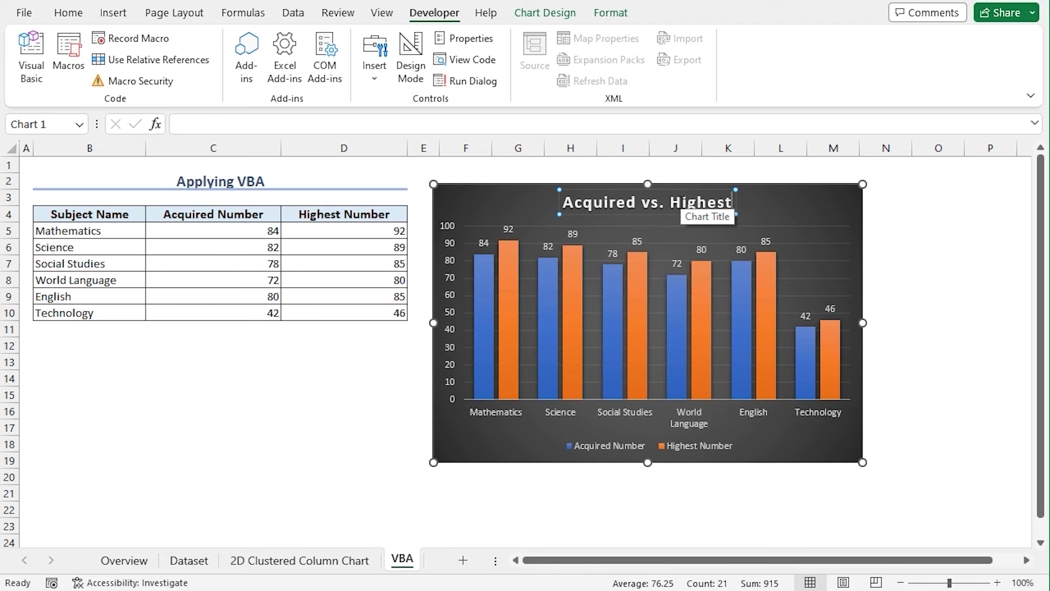
text( Number)
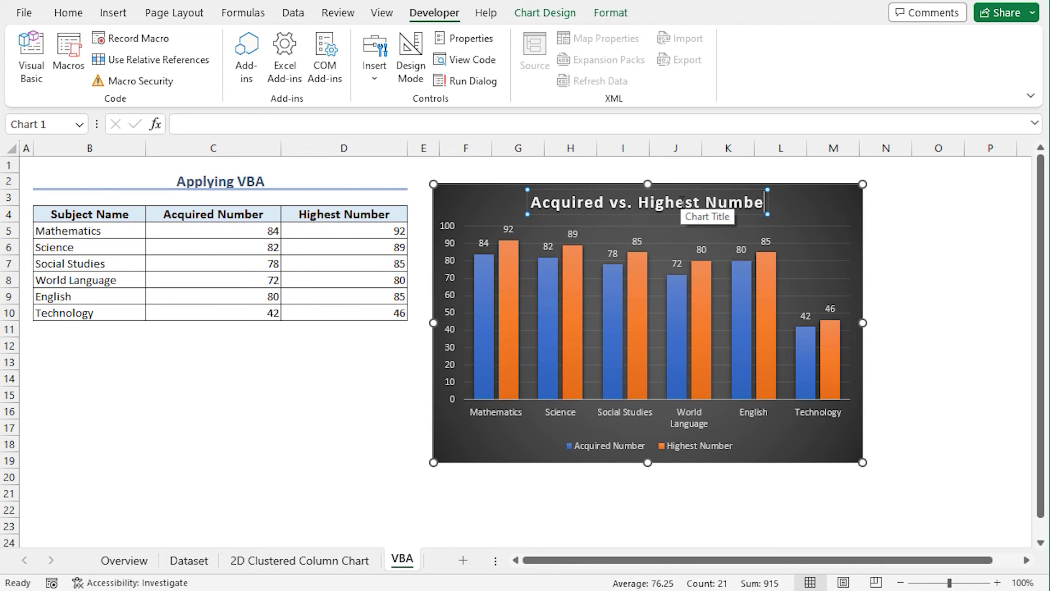
click(895, 221)
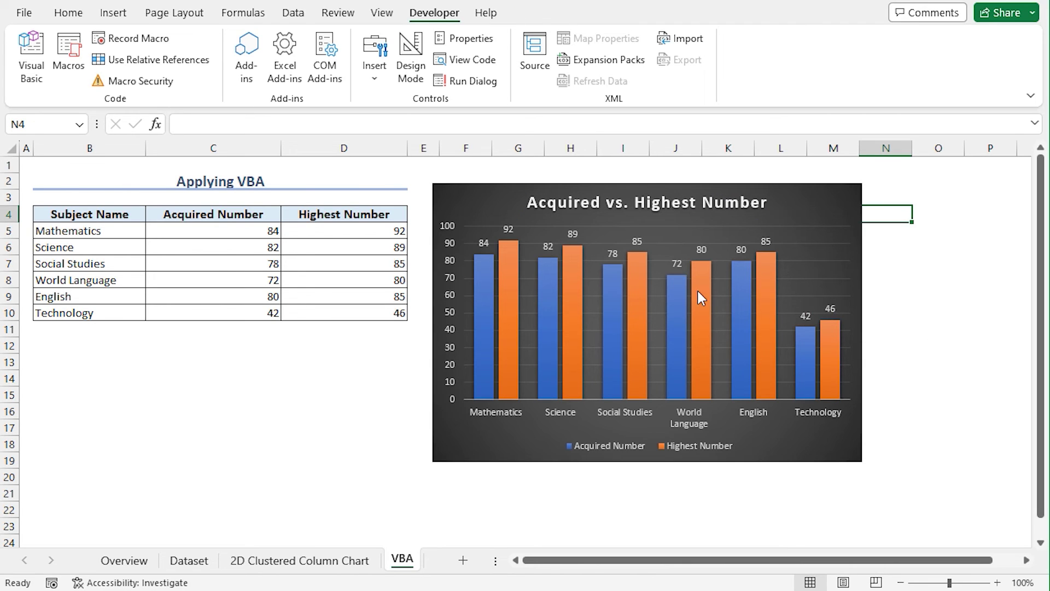